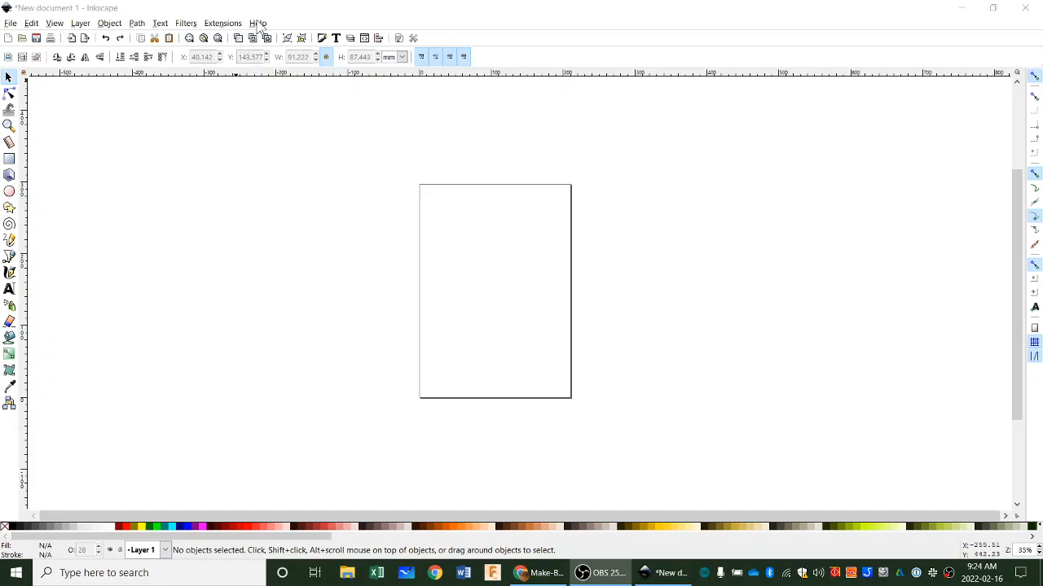
Step: Check the installed Inkscape version in the About window, then close it
click(259, 24)
click(315, 173)
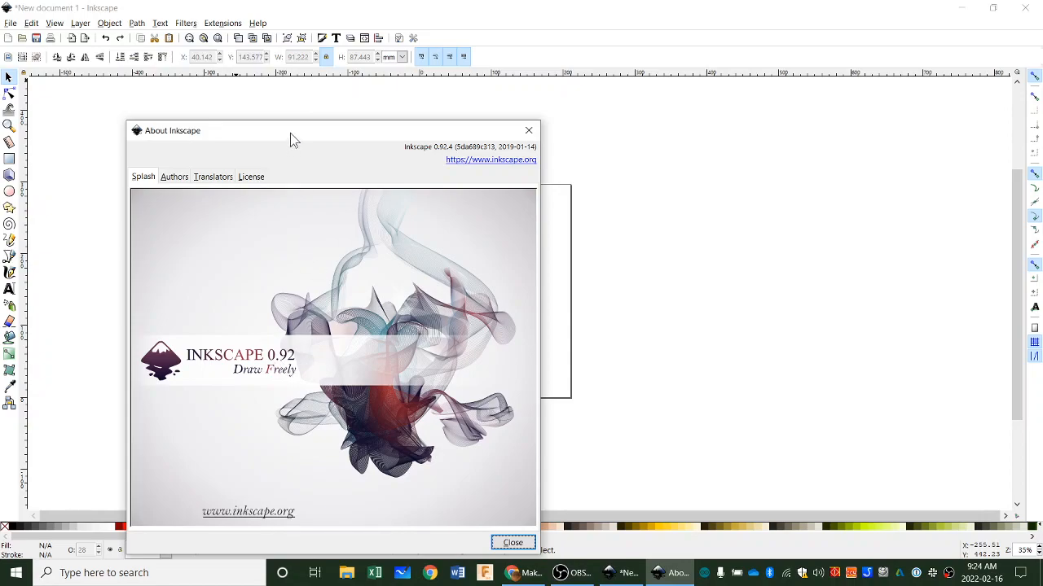
drag(291, 135, 421, 86)
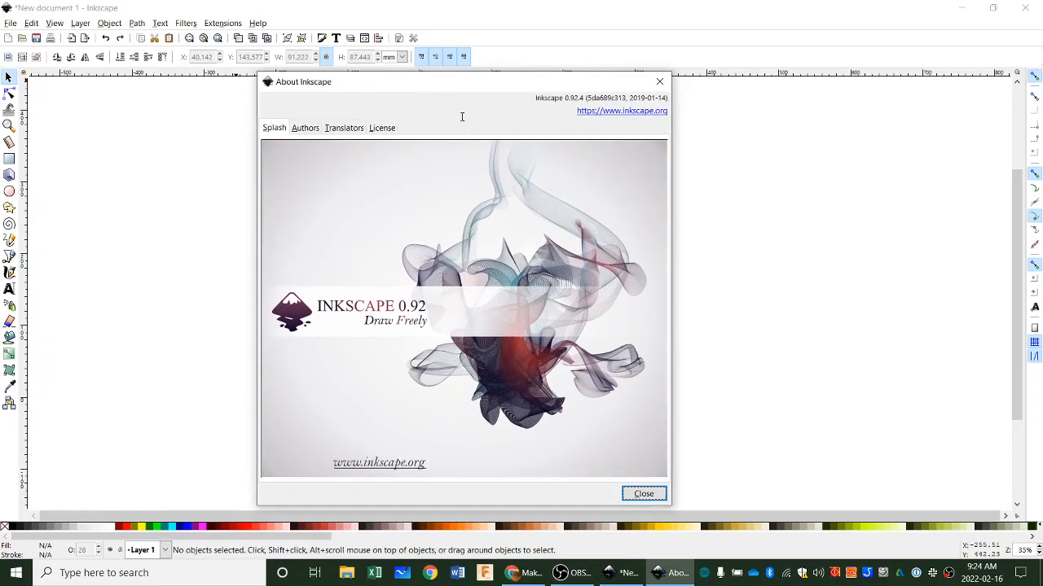
click(639, 496)
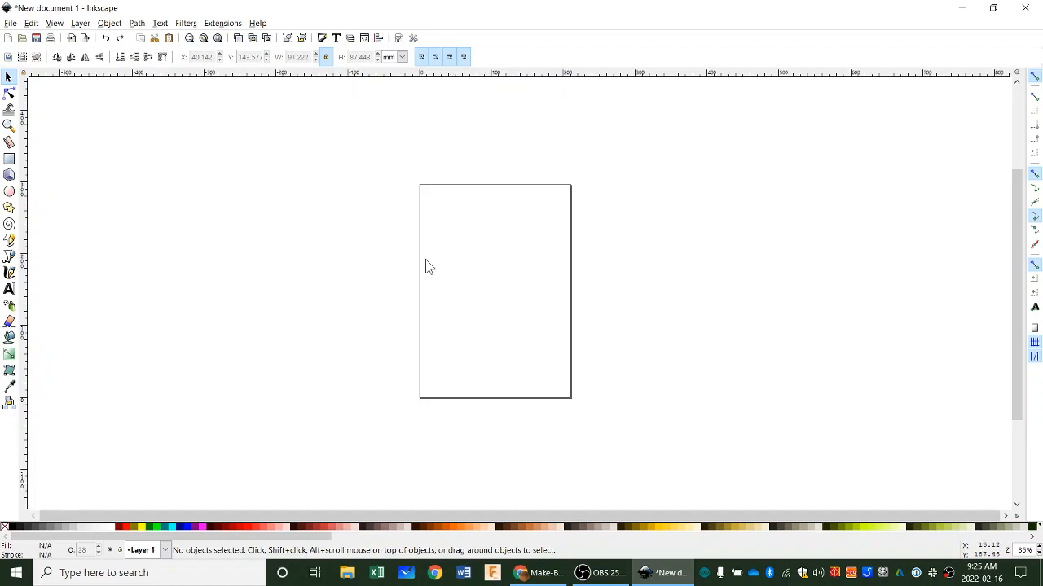
Step: Show the document's layers and add a new layer named "Bench Pin"
click(80, 24)
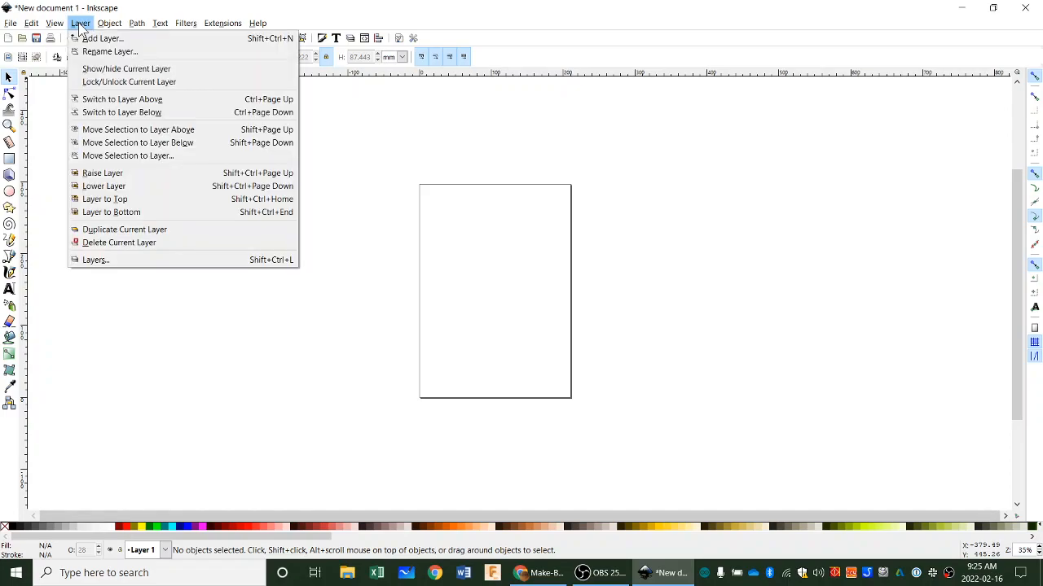
click(94, 261)
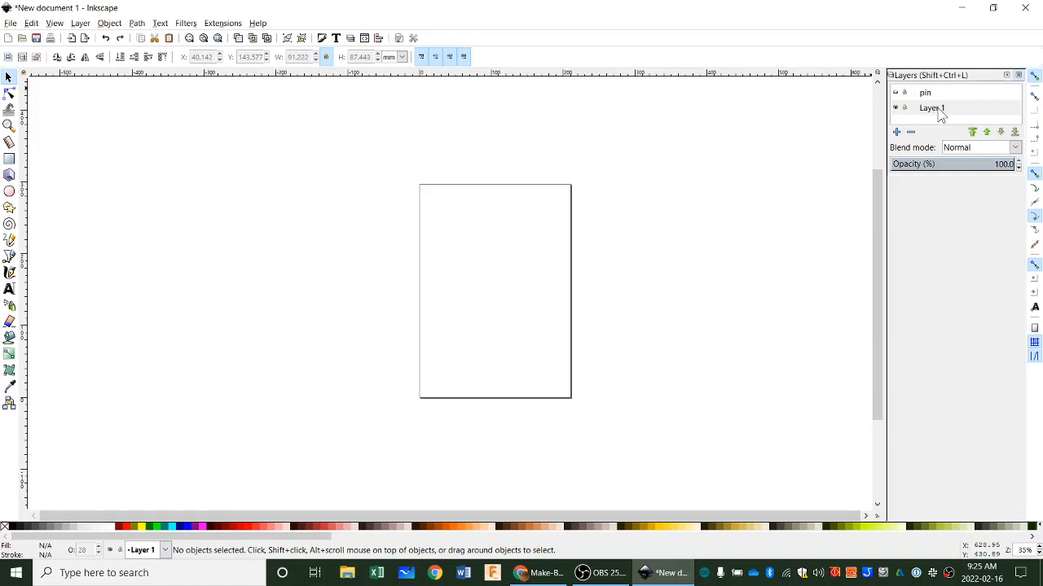
click(896, 133)
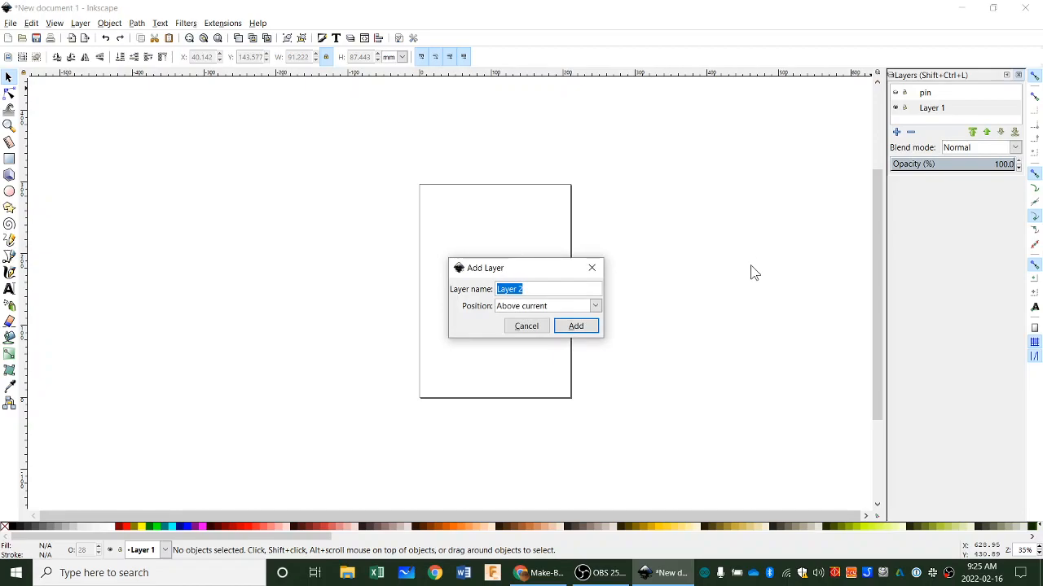
text(Bench Pin)
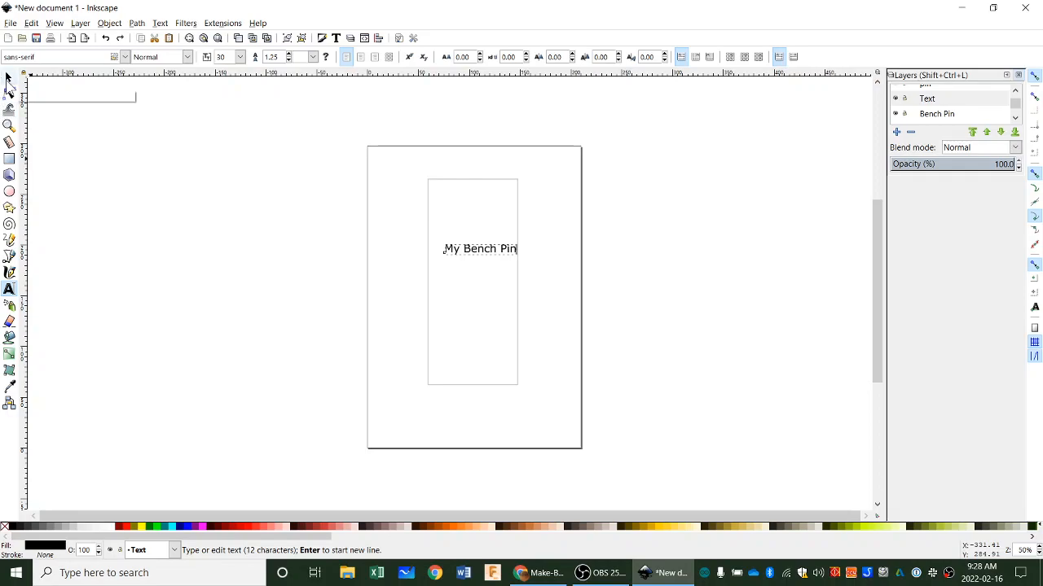
Step: Move the text "My Bench Pin" down towards the middle of the rectangle and open its text and font settings
click(9, 78)
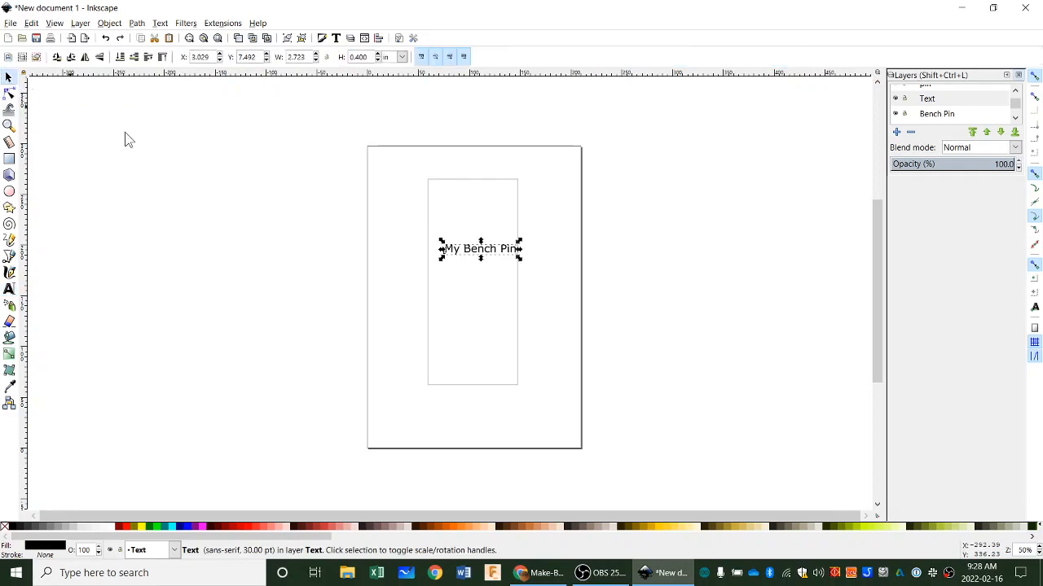
drag(465, 258, 452, 286)
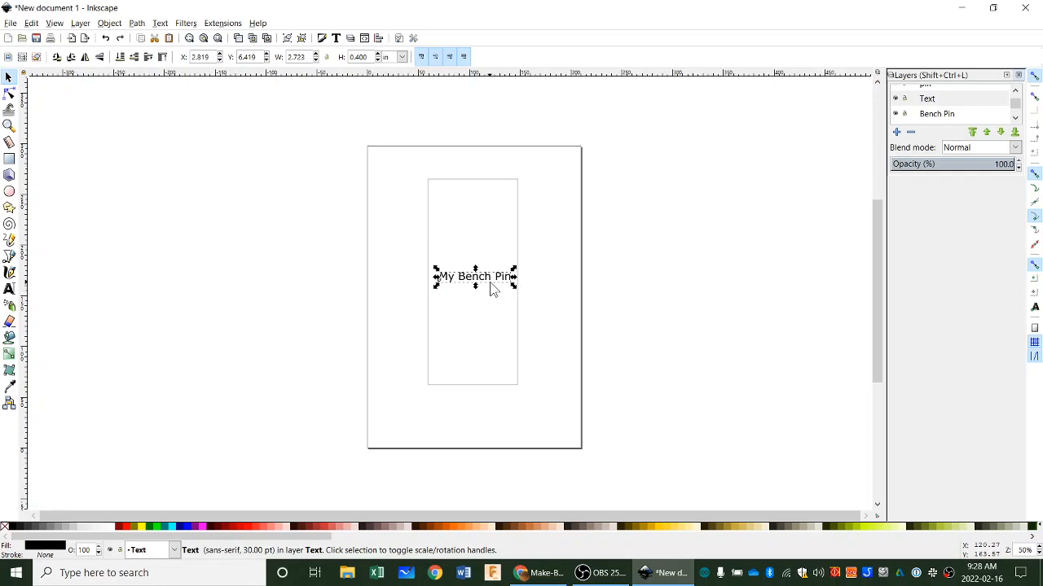
click(167, 24)
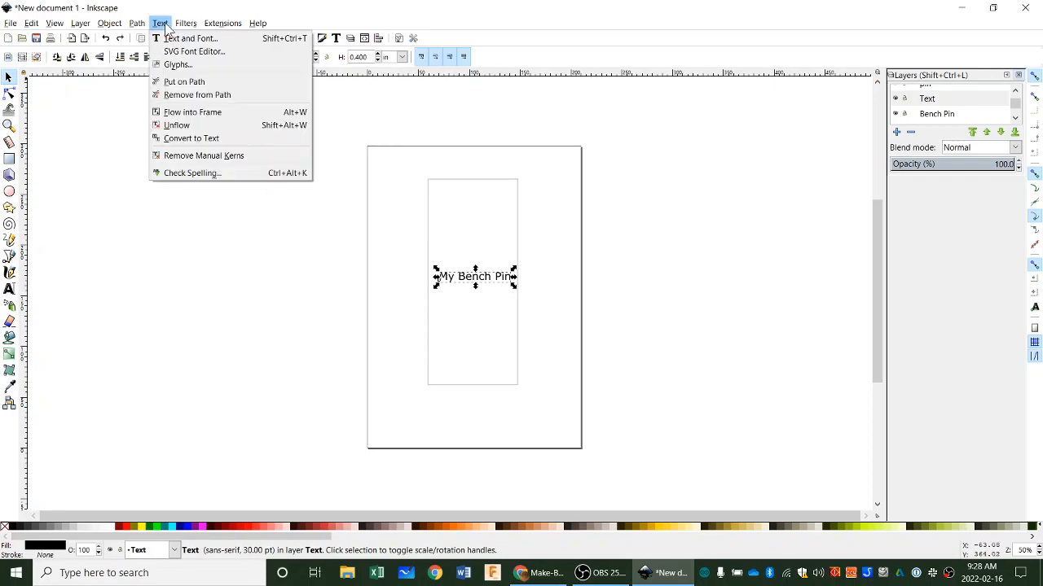
click(173, 39)
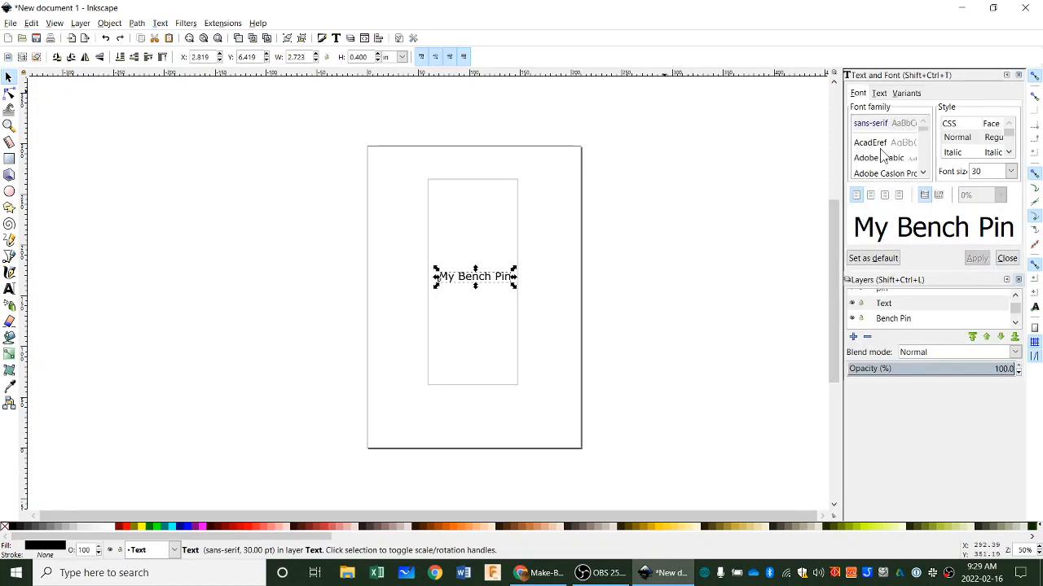
Step: Preview successive font families for the text, going from AcadEref to AmdtSymbols
click(875, 146)
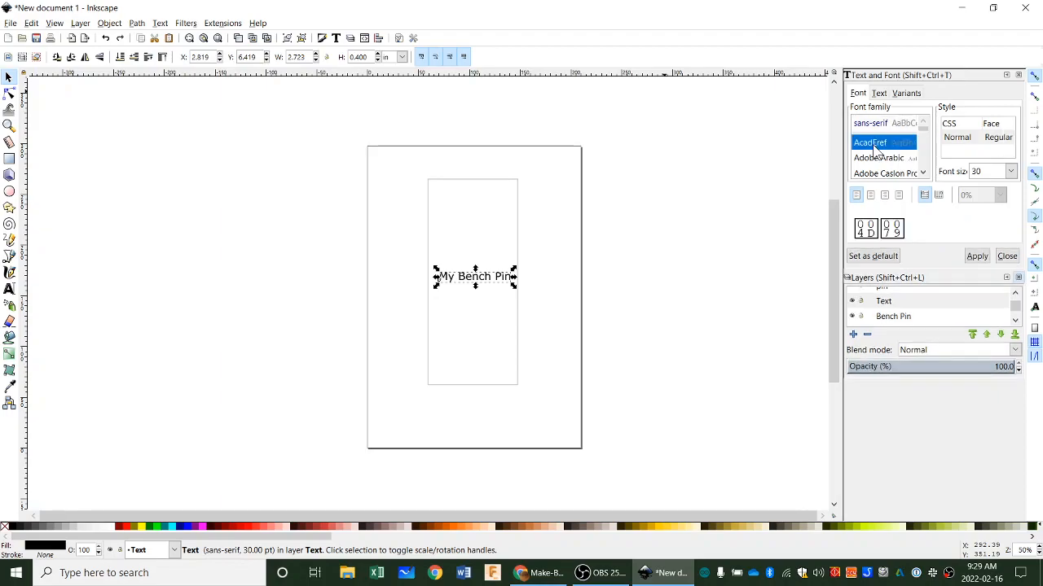
key(Down)
key(Down)
key(Down)
key(Down)
key(Down)
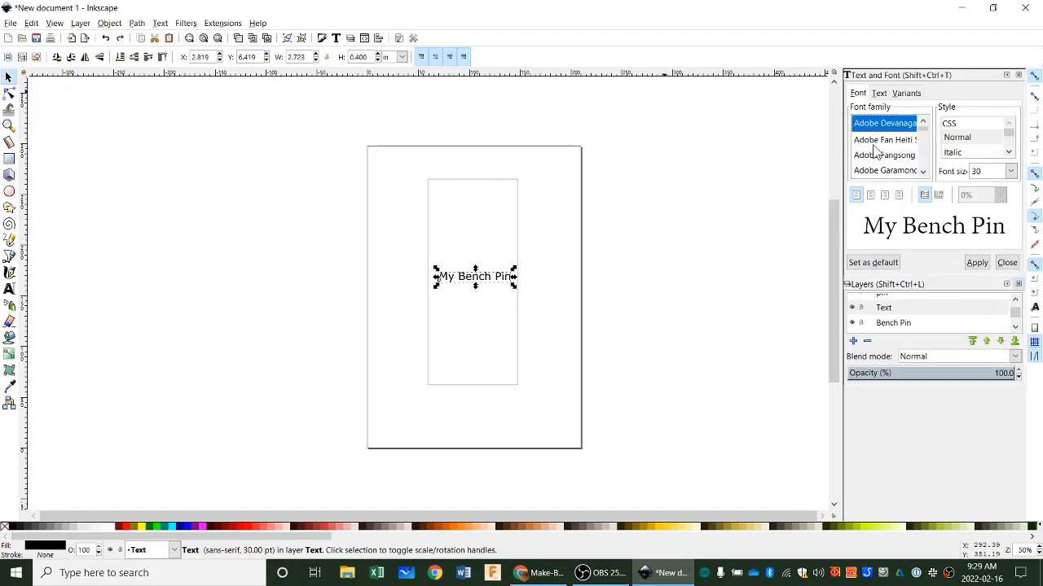
key(Down)
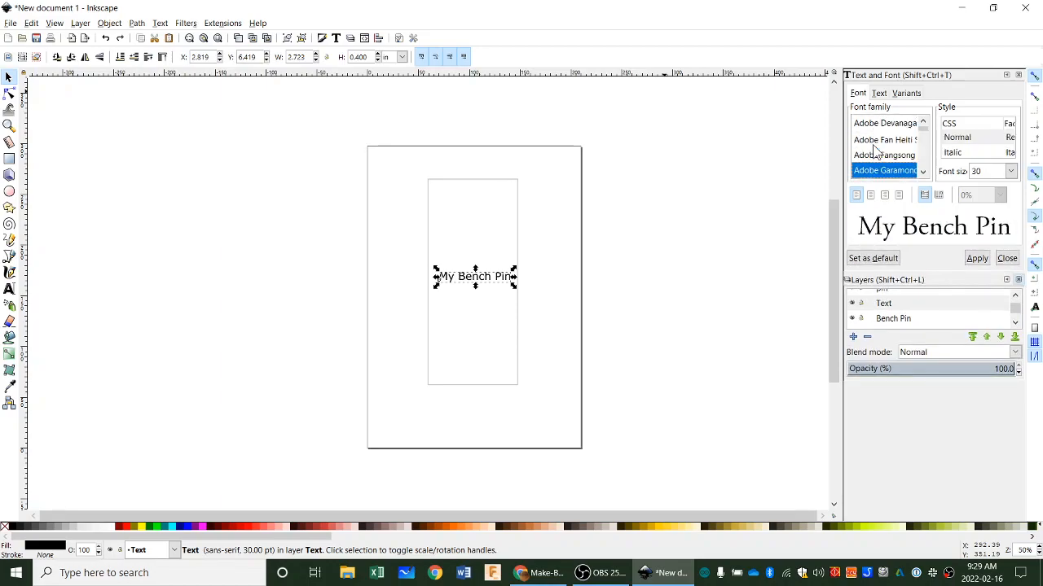
key(Down)
key(Down)
key(Down)
key(Down)
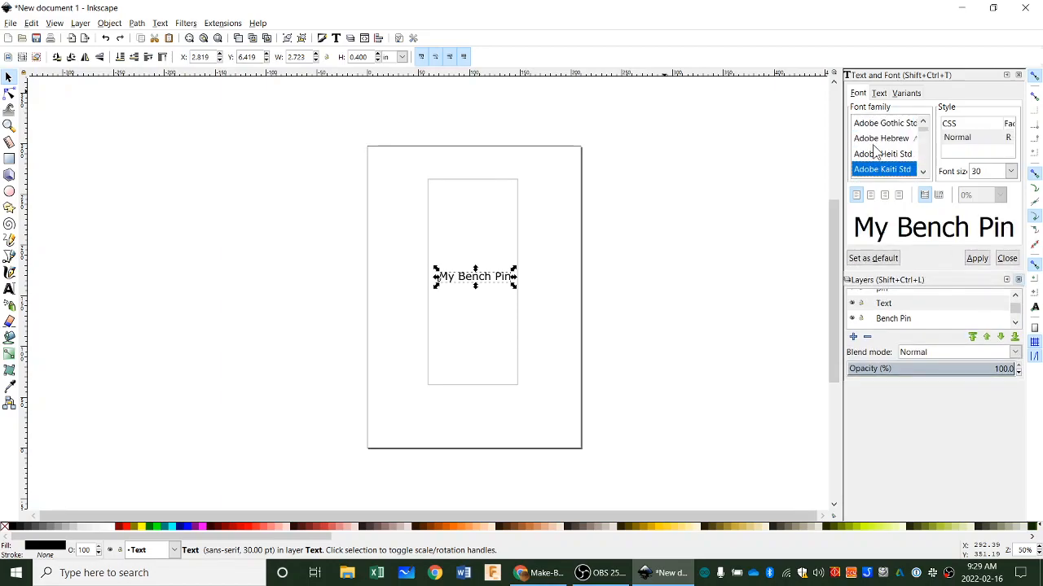
key(Down)
key(Down)
key(Down)
key(Down)
key(Down)
key(Down)
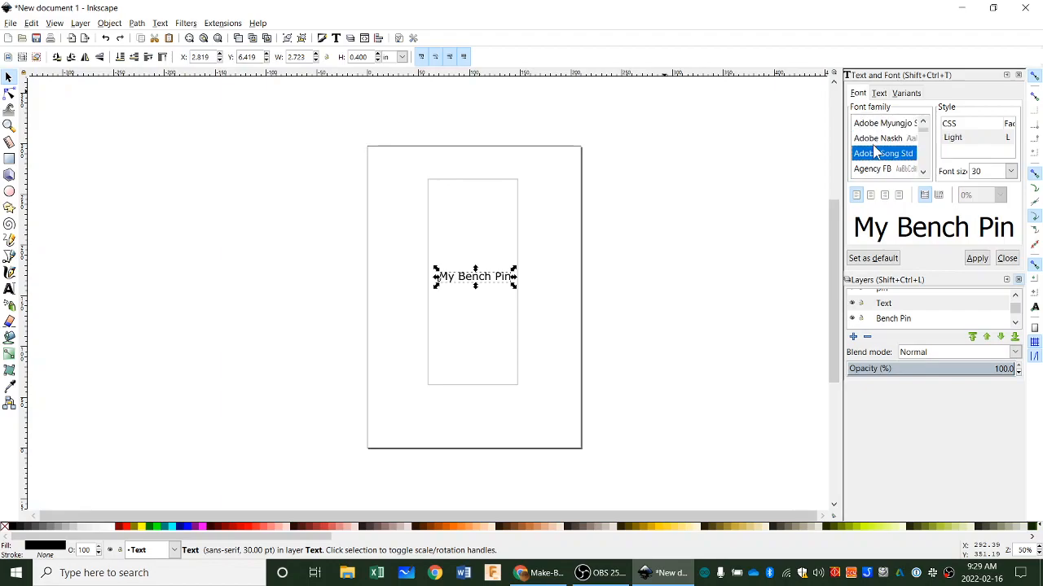
key(Down)
key(Down)
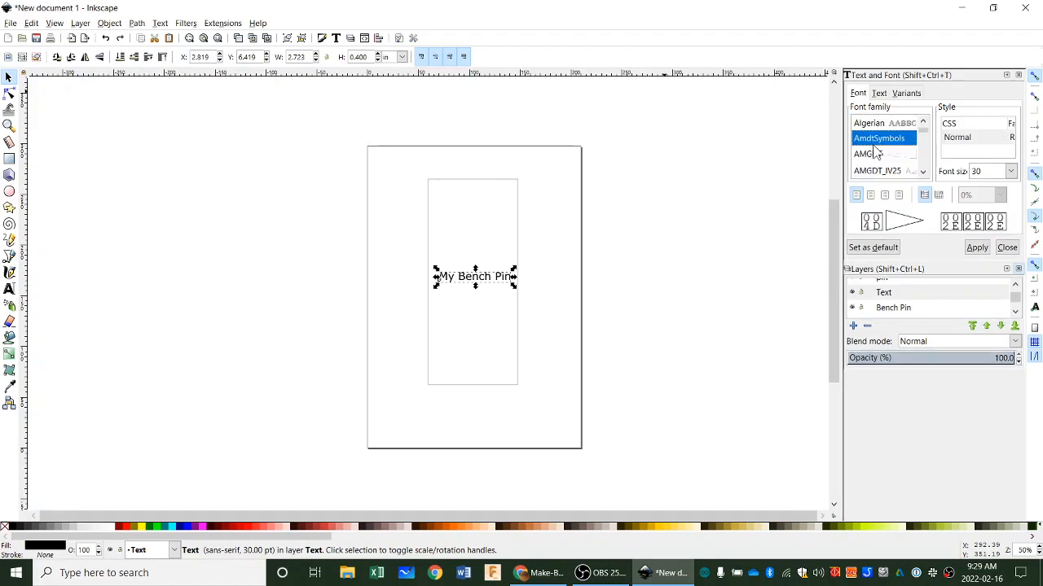
Step: Preview the ItalicC, Italic and ItalicT fonts for the text
drag(925, 140, 924, 146)
scroll(870, 157, down, 4)
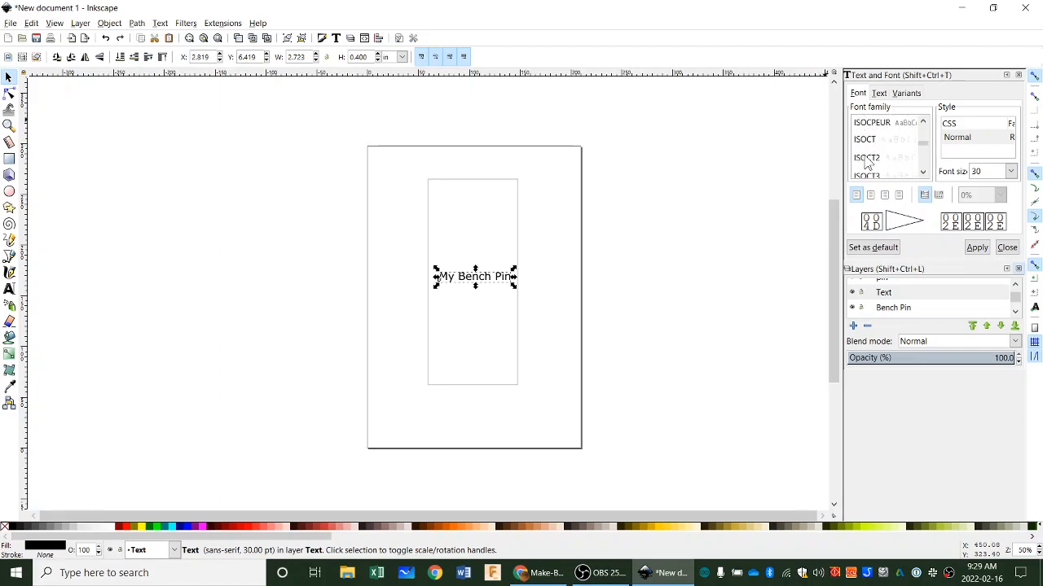
click(870, 161)
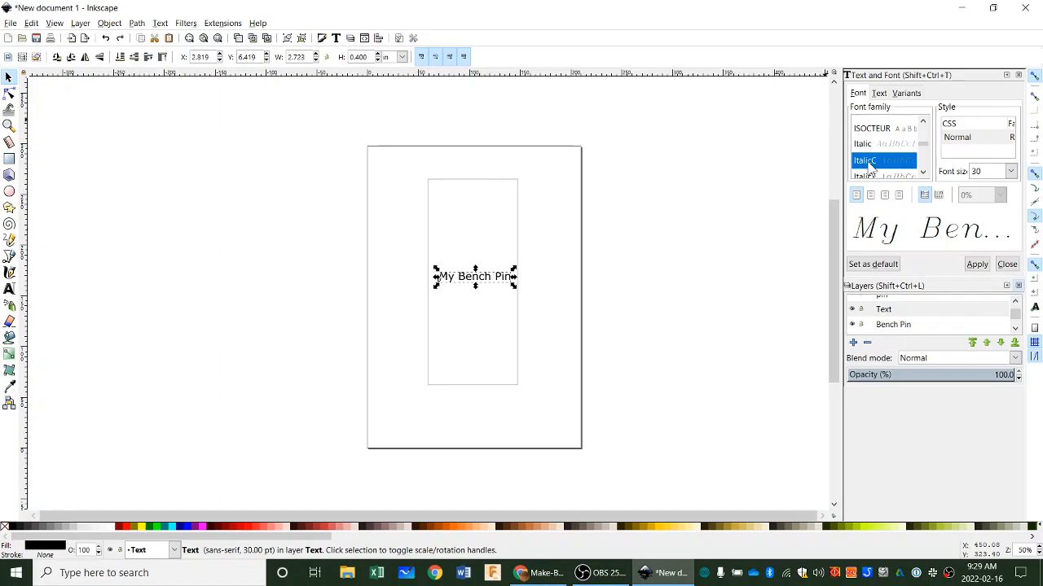
click(865, 145)
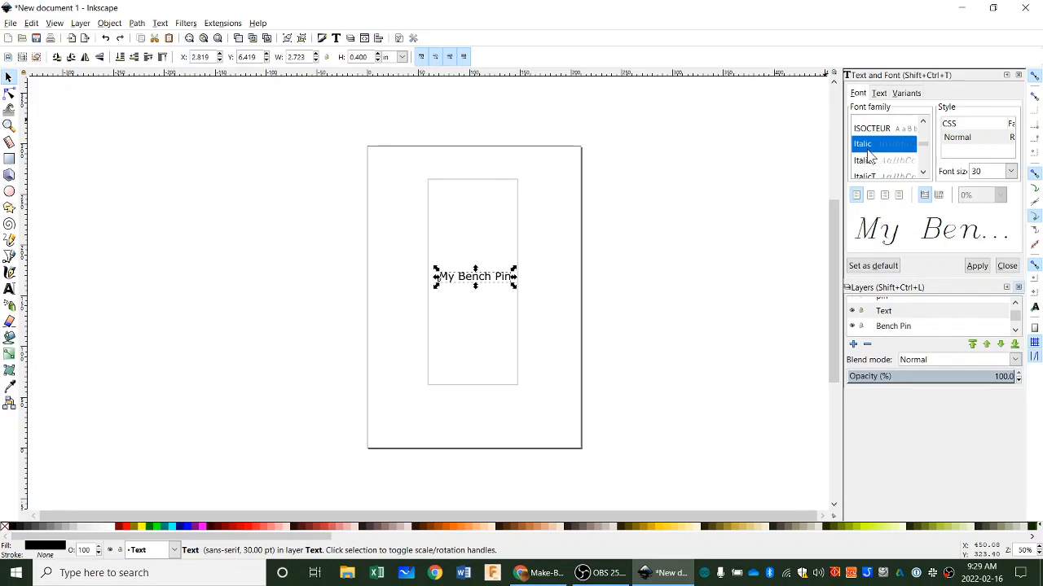
scroll(872, 166, down, 1)
click(872, 166)
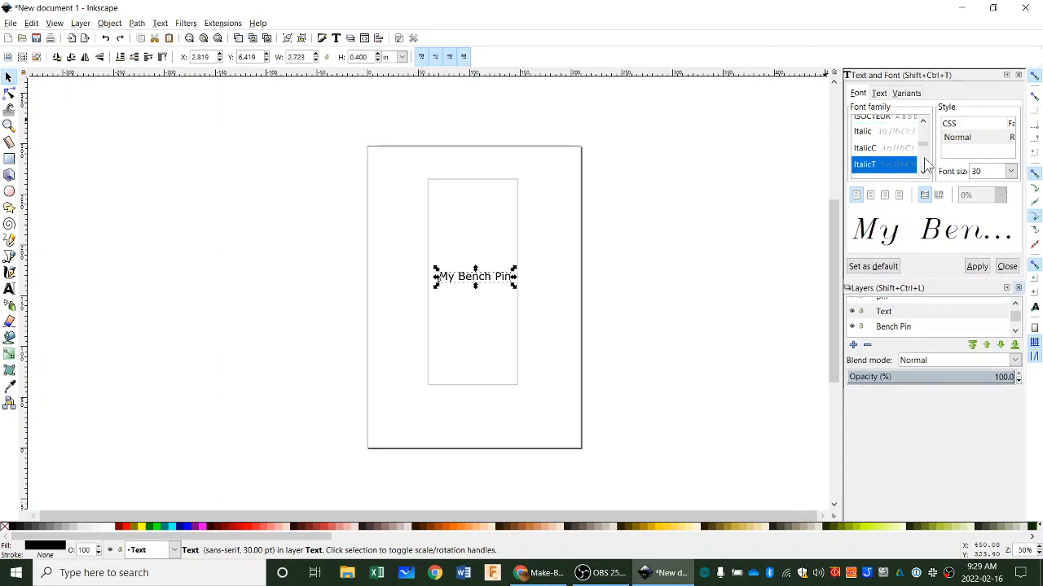
Step: Apply the Jokerman font to the "My Bench Pin" text and inspect the lettering up close
click(924, 172)
click(924, 172)
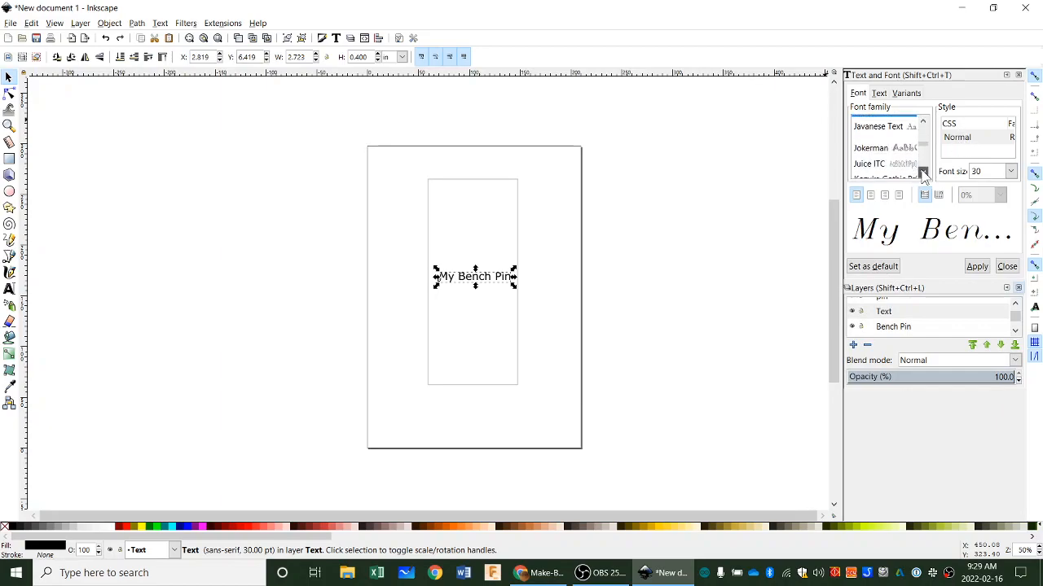
click(876, 150)
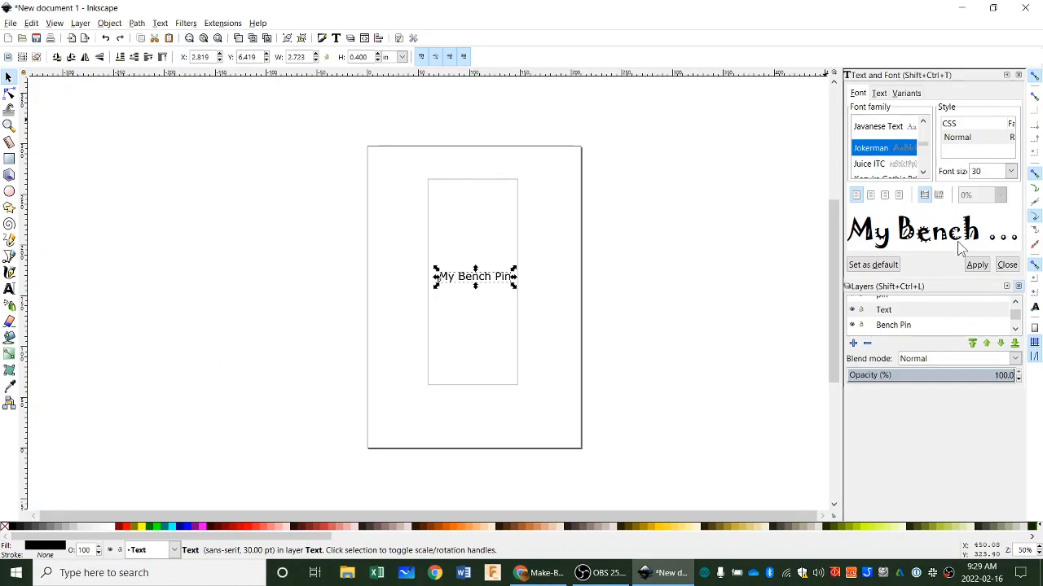
click(976, 264)
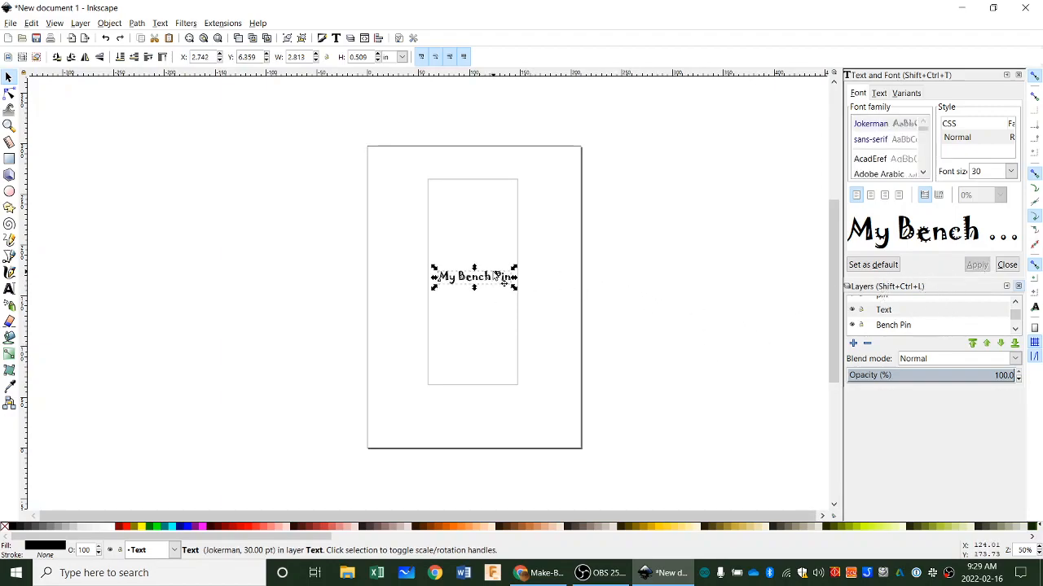
ctrl+scroll(493, 280, up, 4)
click(531, 340)
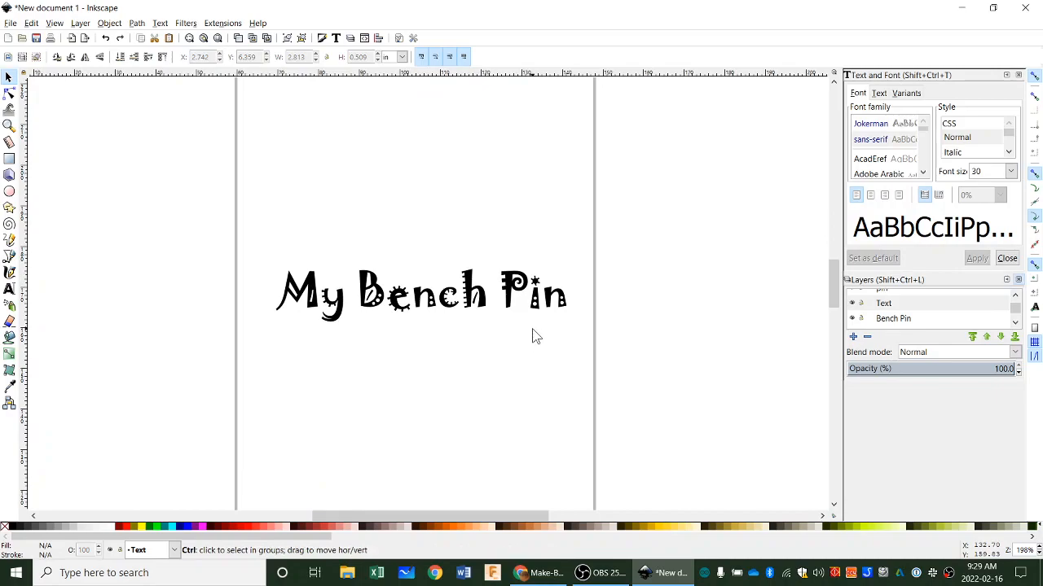
ctrl+scroll(532, 330, down, 2)
ctrl+scroll(531, 340, down, 1)
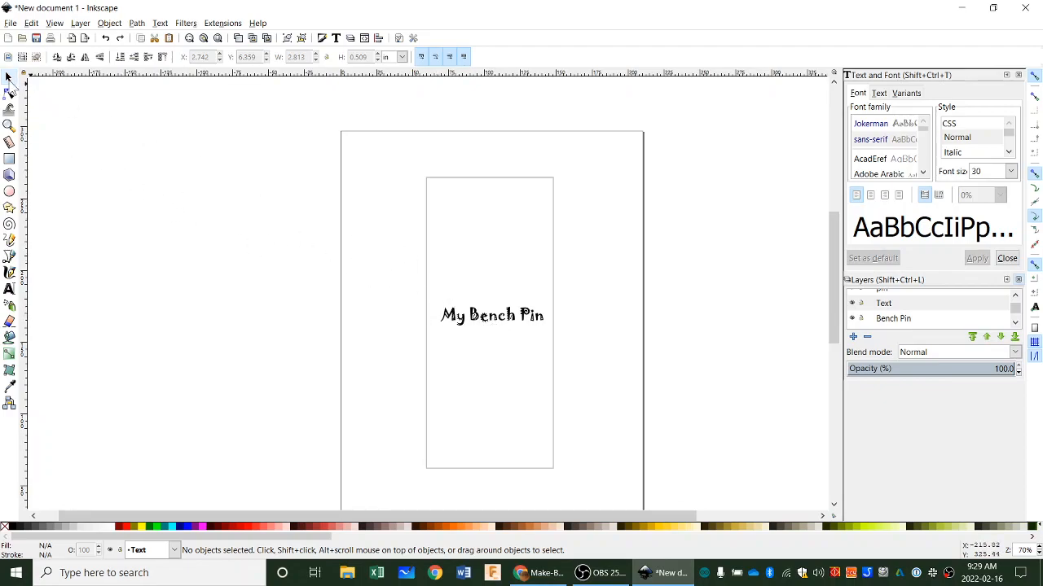
Step: Scale the text to 0.25 in high with its width-to-height ratio locked, and shift it to the middle of the rectangle
click(463, 321)
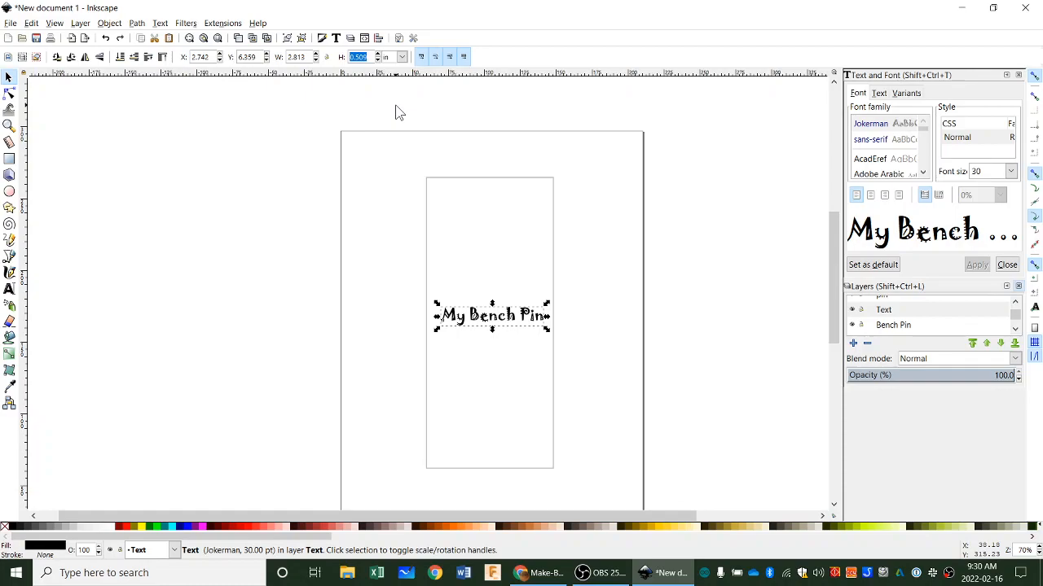
click(326, 58)
key(BackSpace)
text(.25)
key(Return)
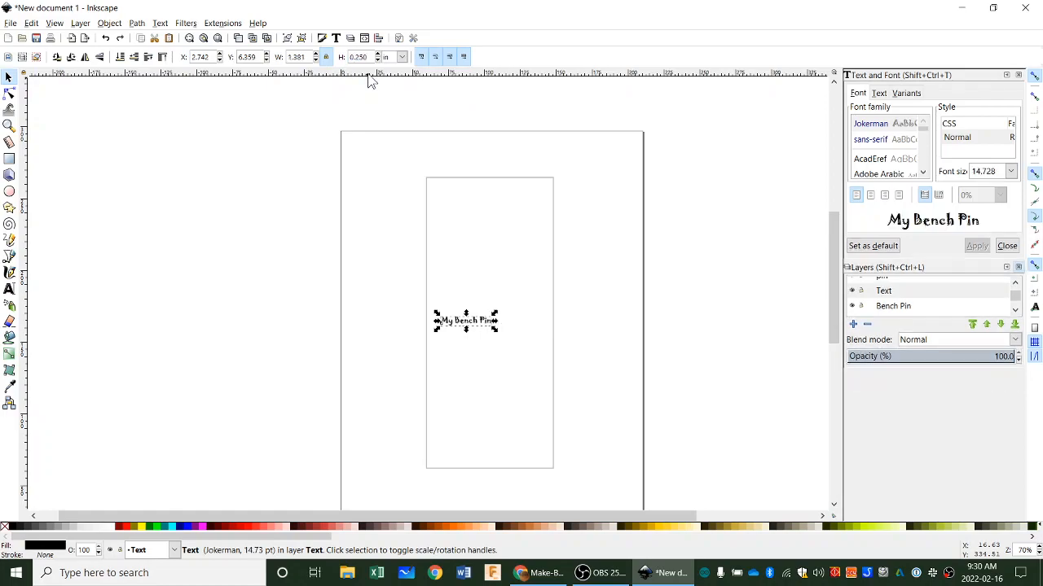
mouse_move(477, 326)
mouse_down()
mouse_move(505, 326)
mouse_move(493, 323)
mouse_up()
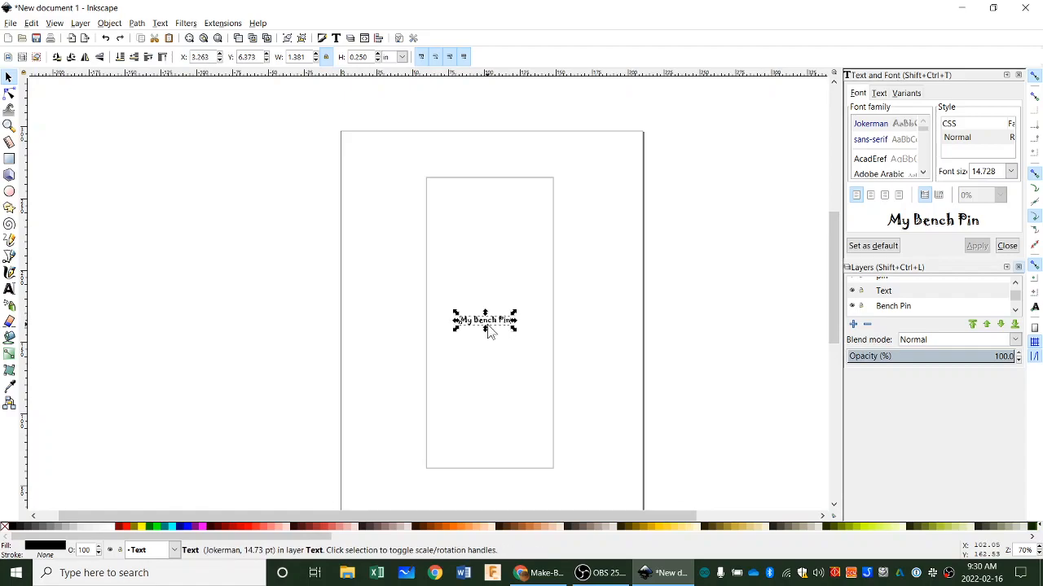
Step: Set the text's height to 0.4 in and recentre it within the rectangle
drag(369, 56, 351, 57)
key(BackSpace)
text(.4)
key(Return)
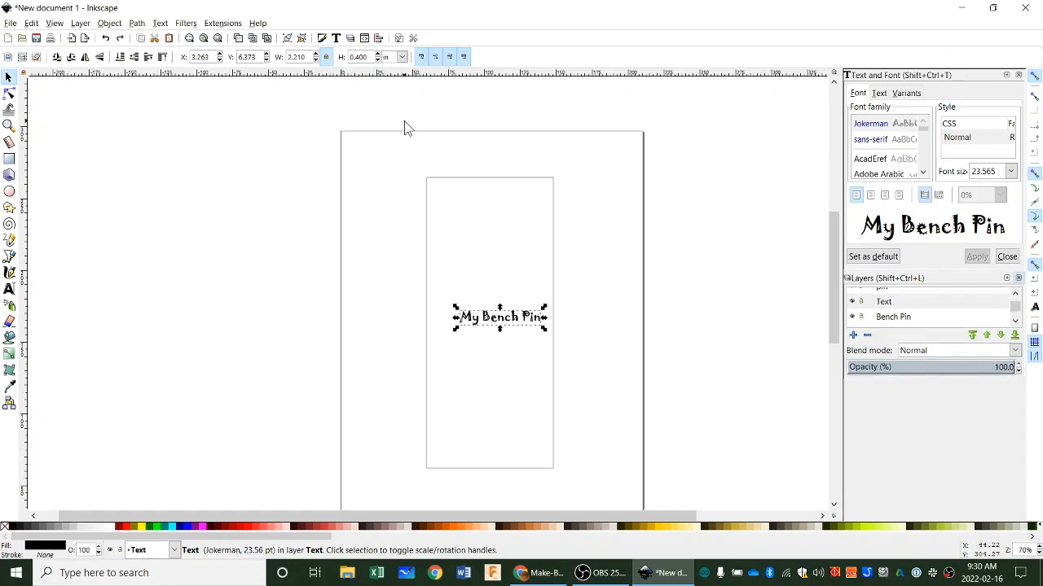
drag(492, 318, 479, 322)
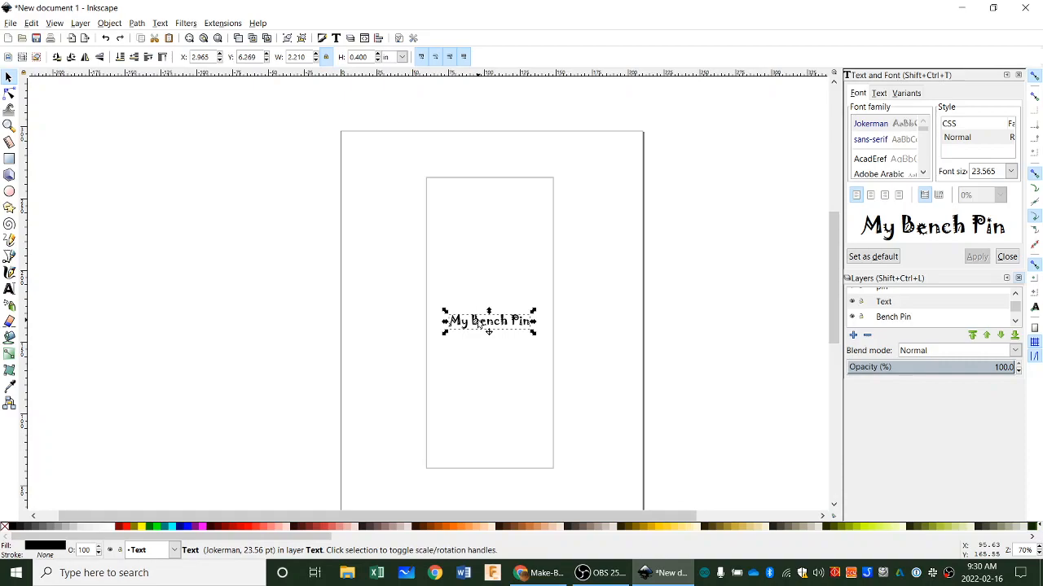
click(585, 329)
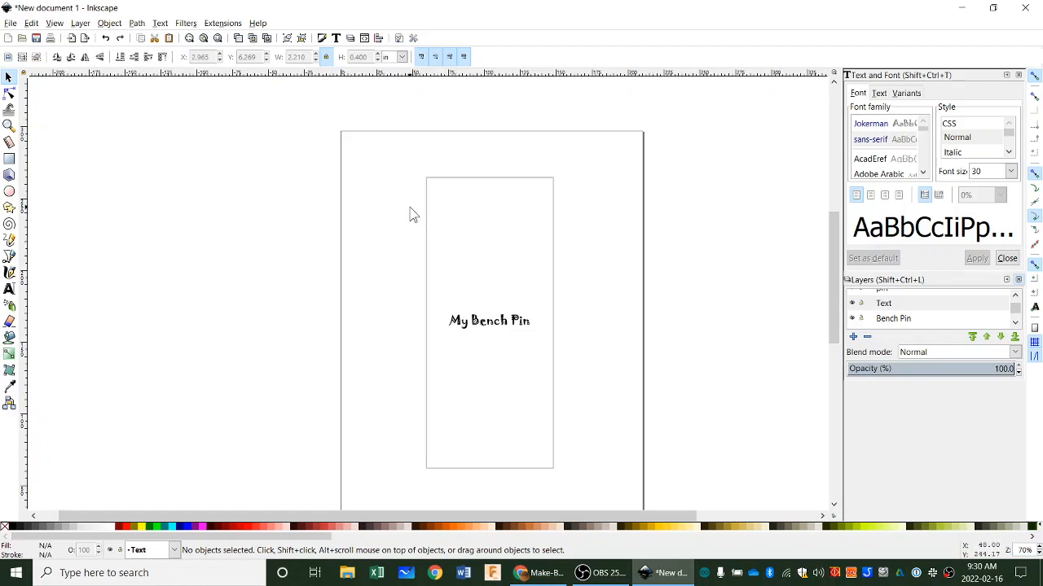
Step: Hide the Bench Pin layer and select the Text layer
click(852, 318)
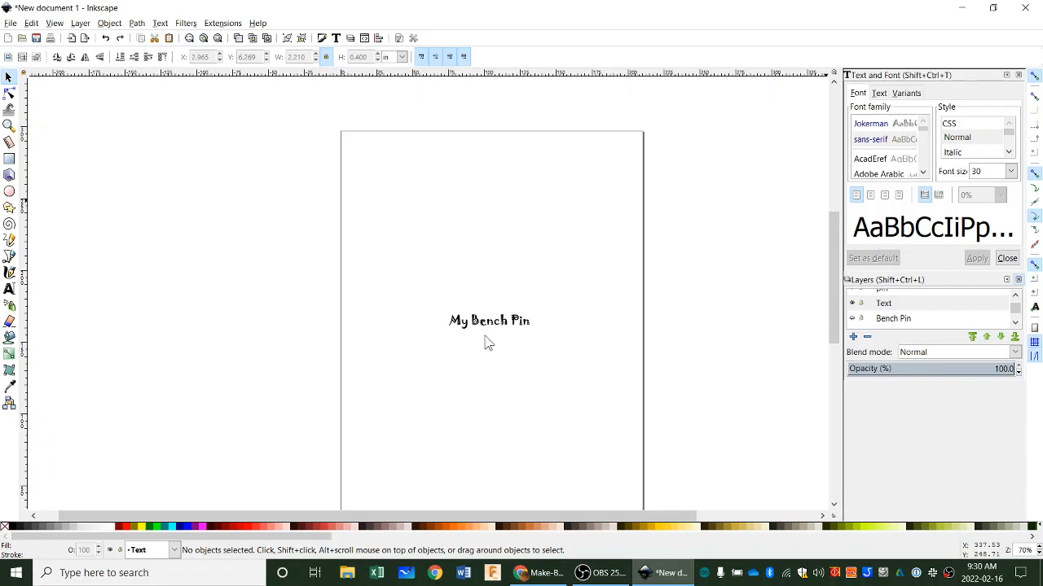
scroll(384, 234, down, 1)
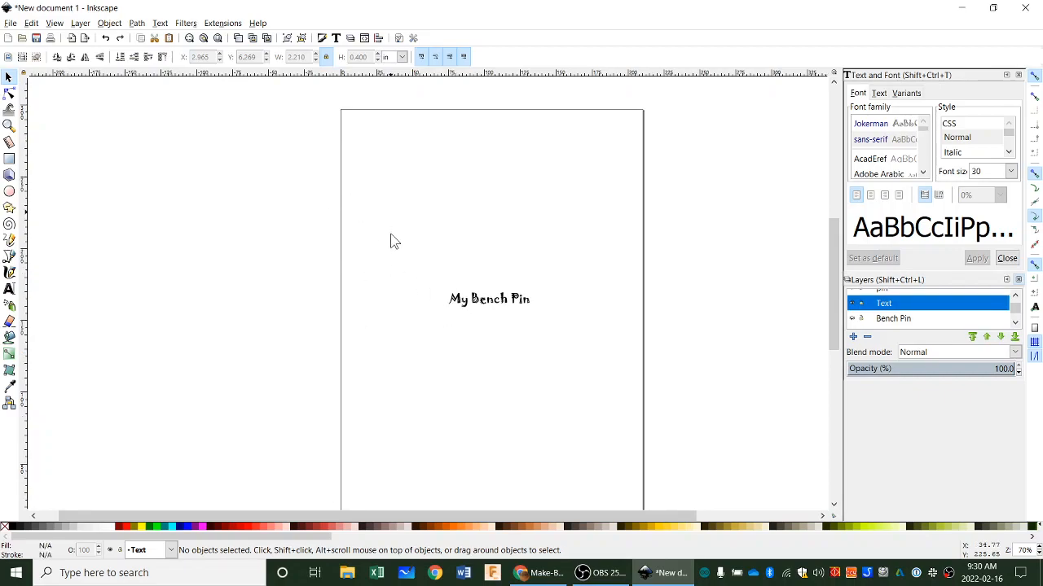
ctrl+scroll(390, 230, down, 1)
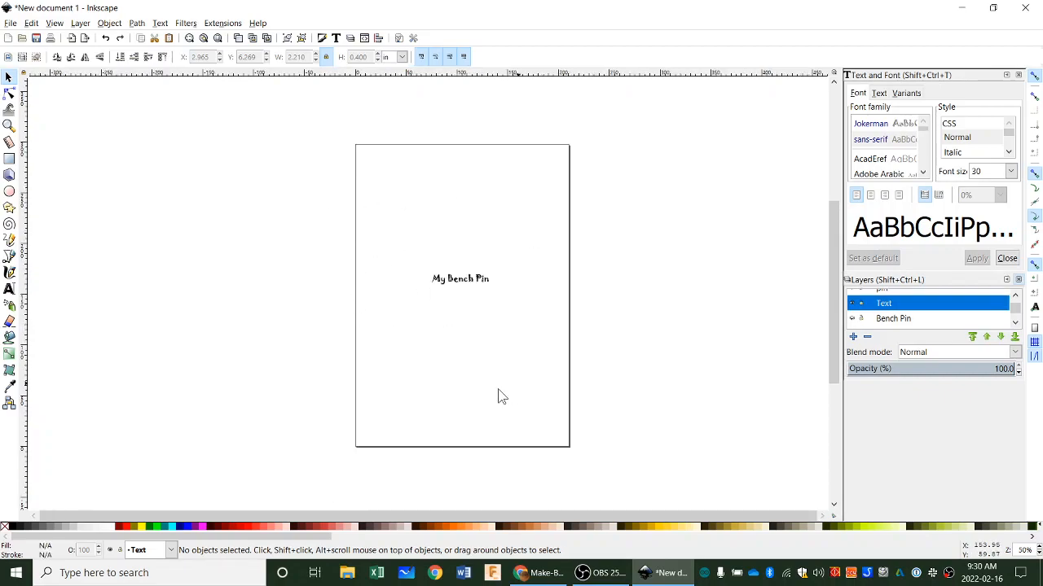
Step: Start saving a copy of the drawing with Portable Document Format (*.pdf) as the file type
click(12, 23)
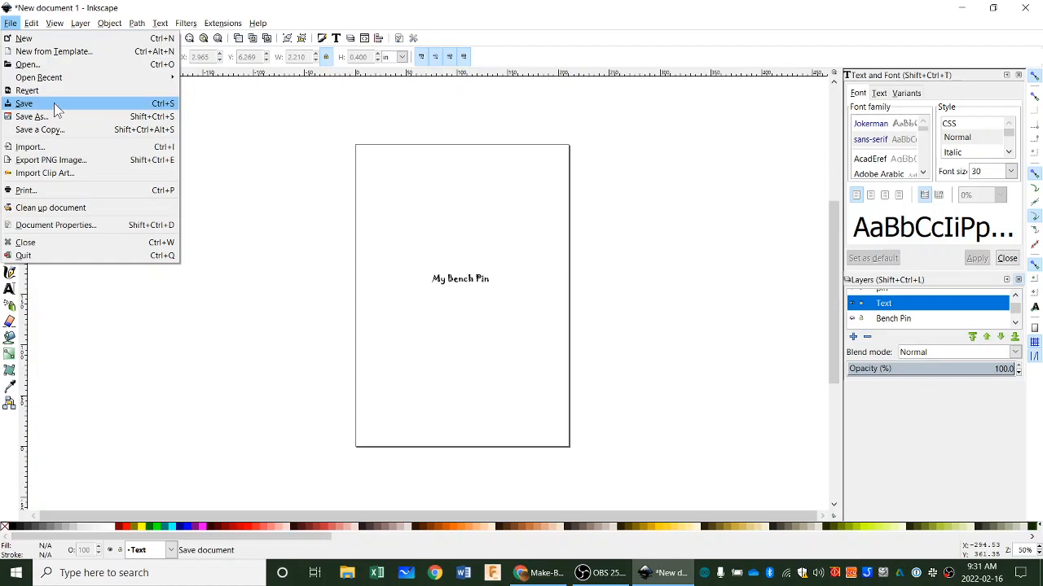
click(49, 128)
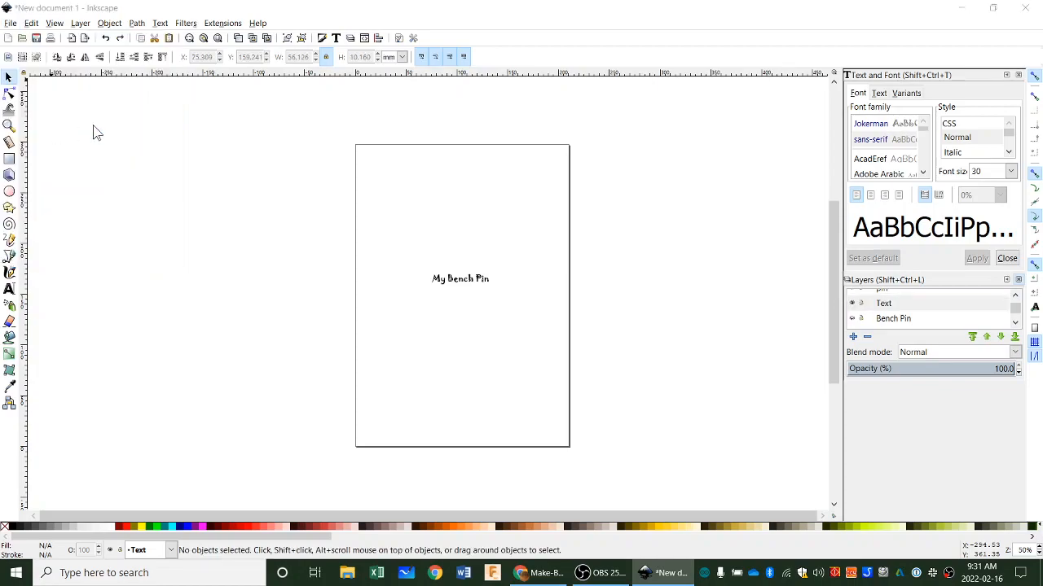
click(231, 280)
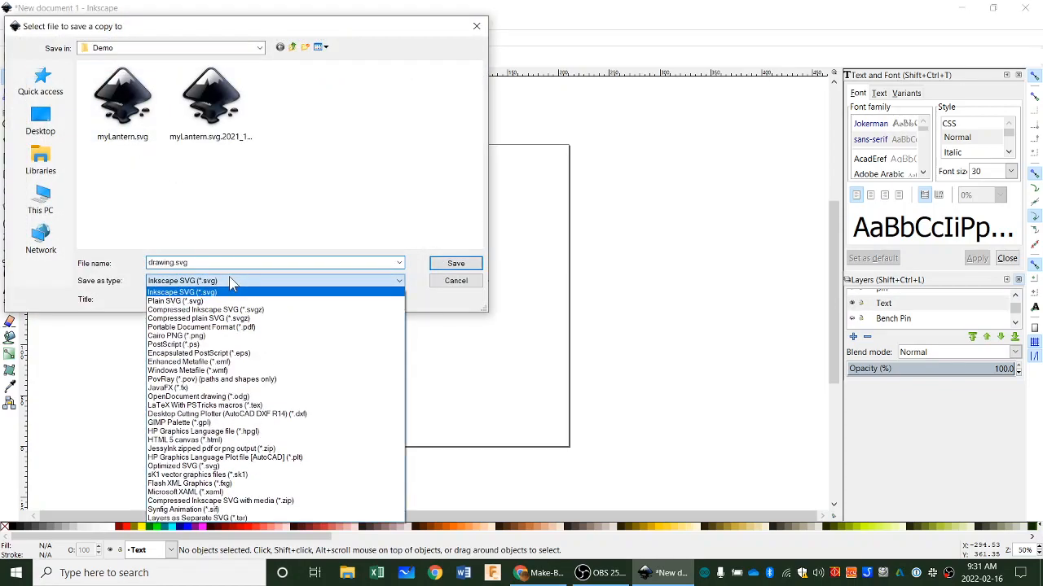
click(259, 329)
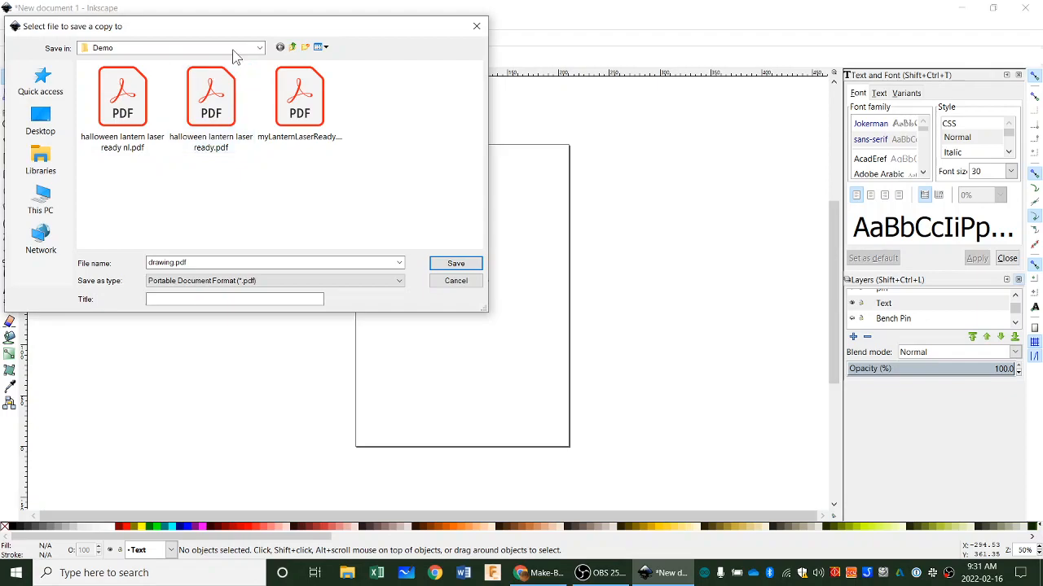
Step: Set the save location to the Jewelry folder inside the Courses folder
click(259, 47)
click(260, 50)
click(260, 49)
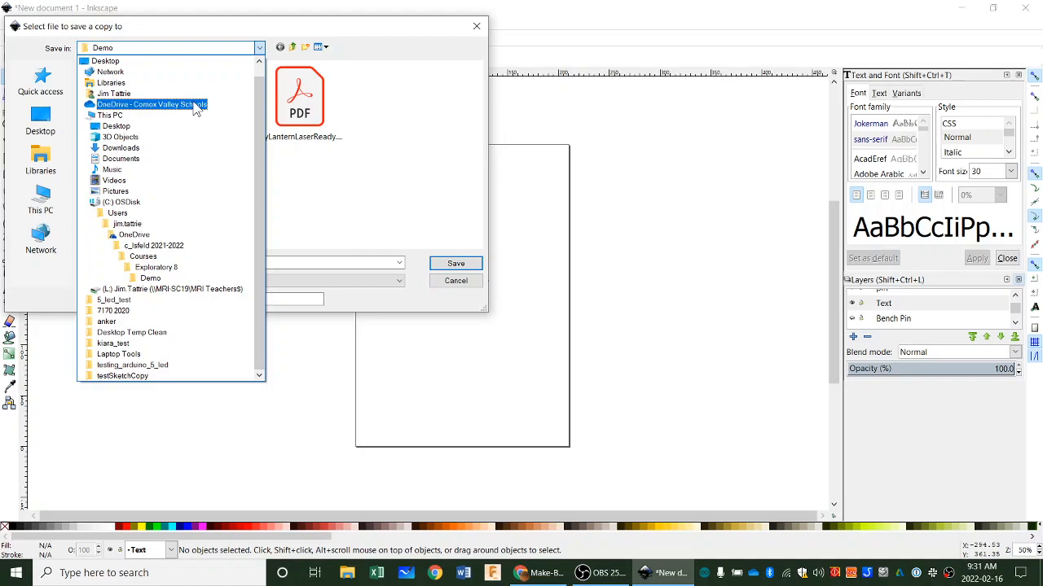
click(198, 257)
click(129, 162)
double_click(129, 162)
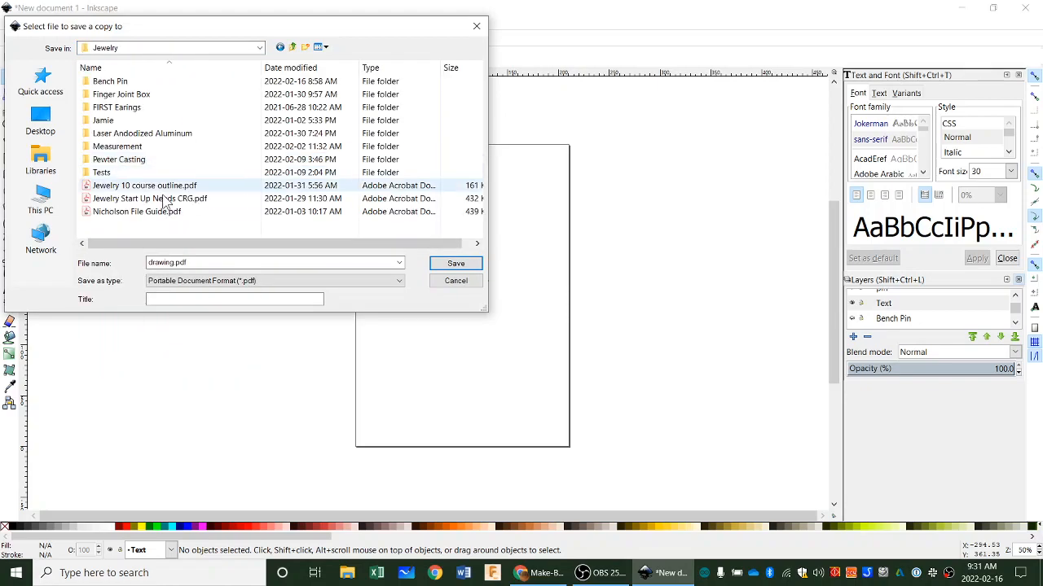
Step: Create a folder named "Demo" inside the Jewelry folder and open it as the save location
right_click(160, 235)
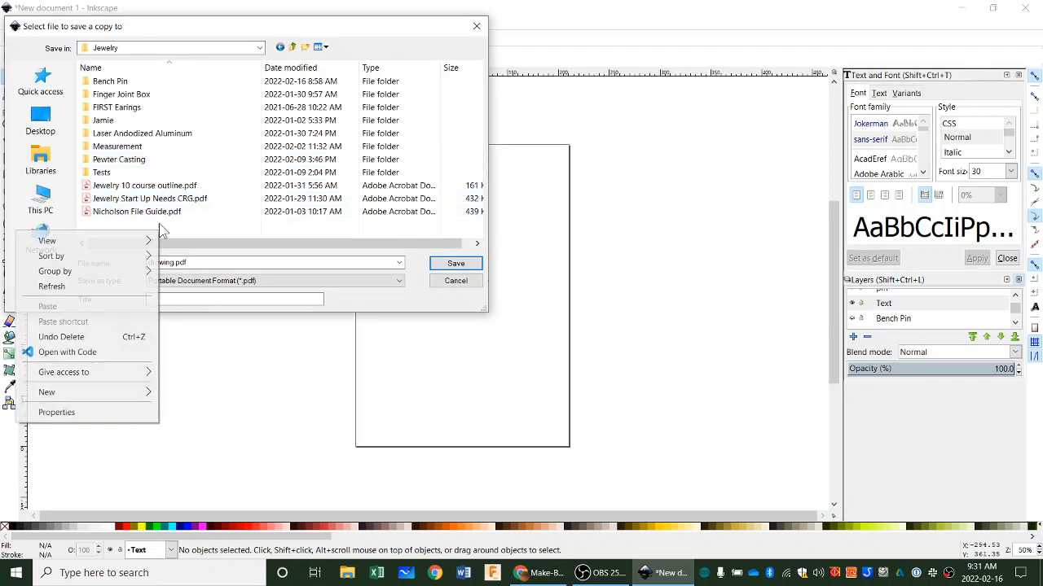
mouse_move(106, 397)
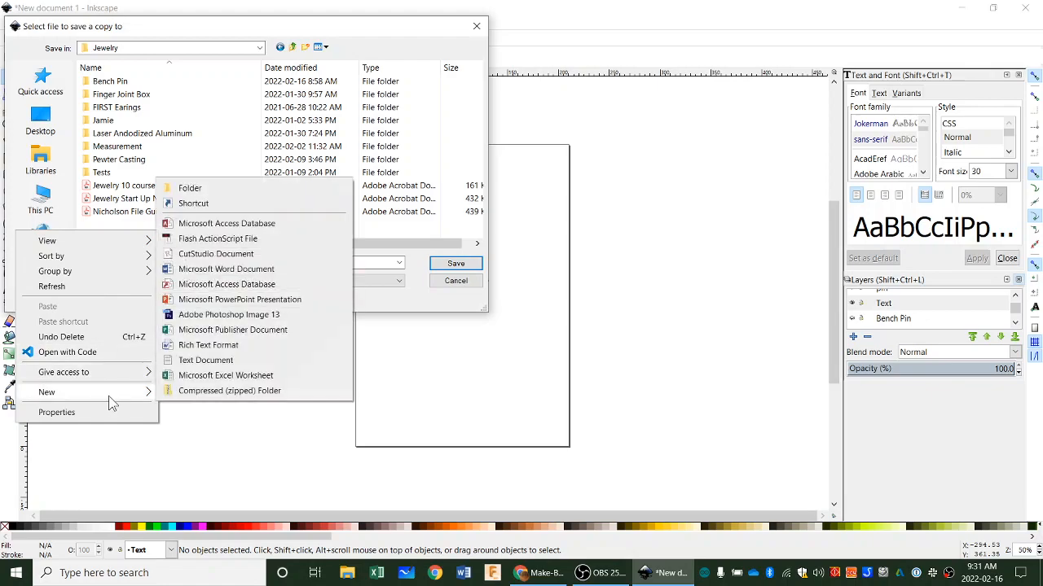
click(196, 194)
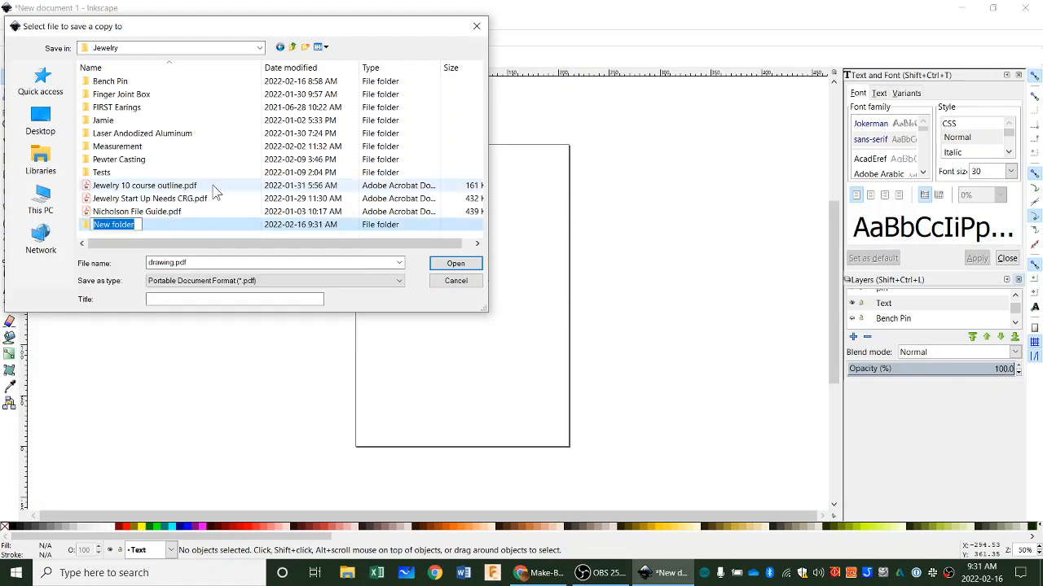
text(Demo)
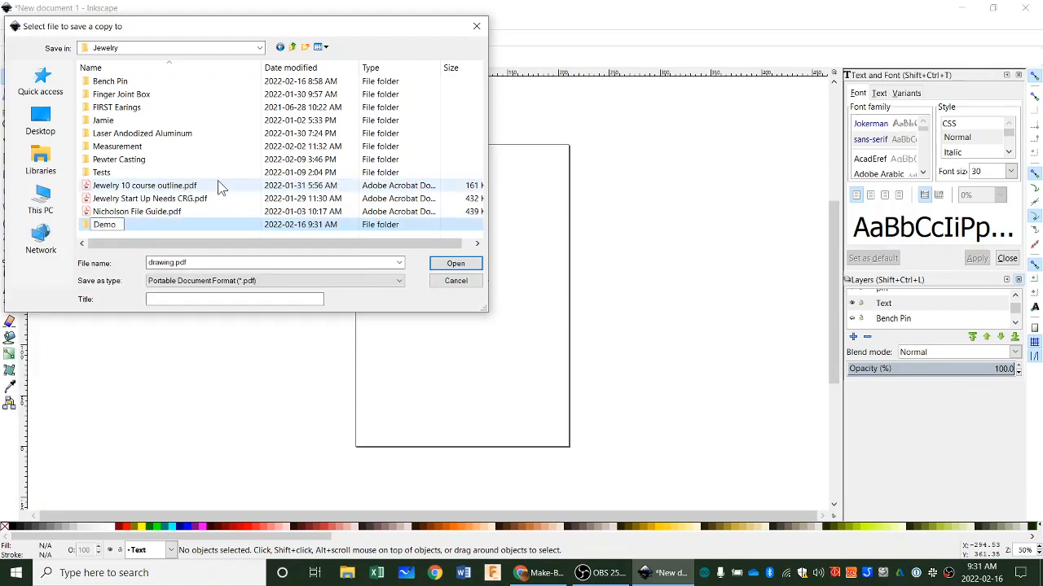
double_click(143, 226)
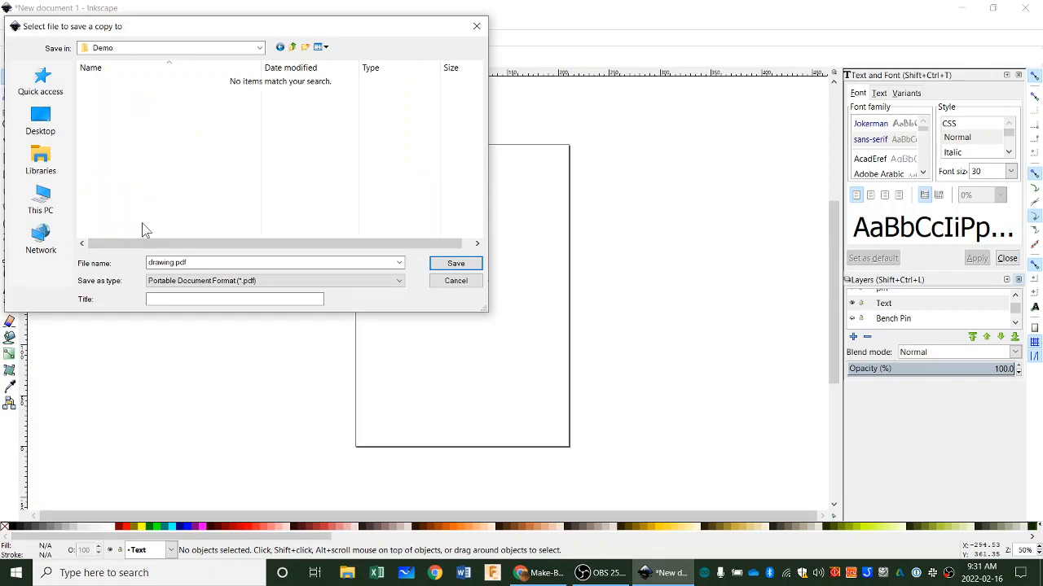
Step: Save the PDF copy as "bench pin text", accepting PDF 1.5, text converted to paths and the document's page size
double_click(193, 263)
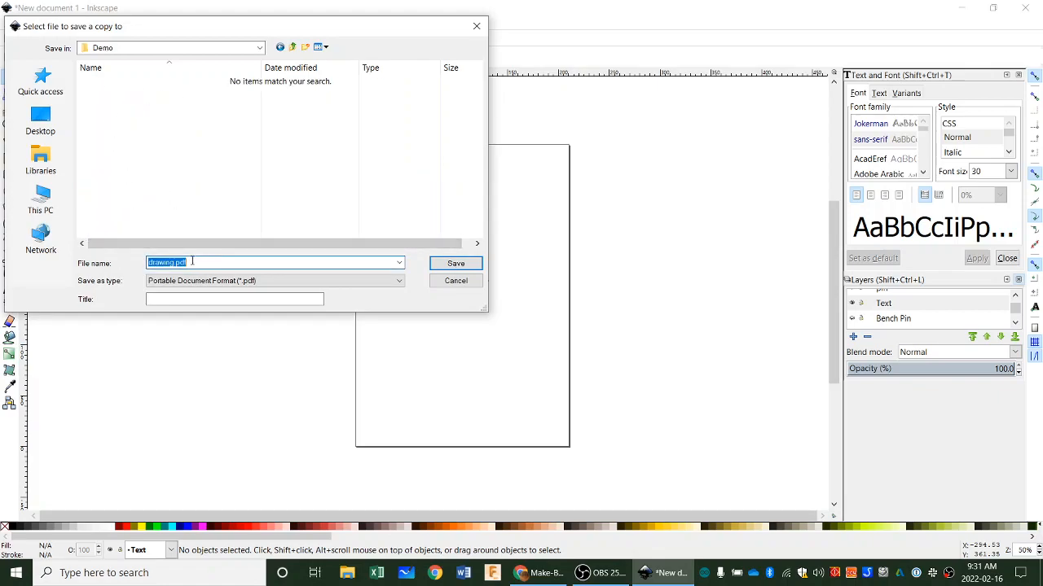
text(bench pin text)
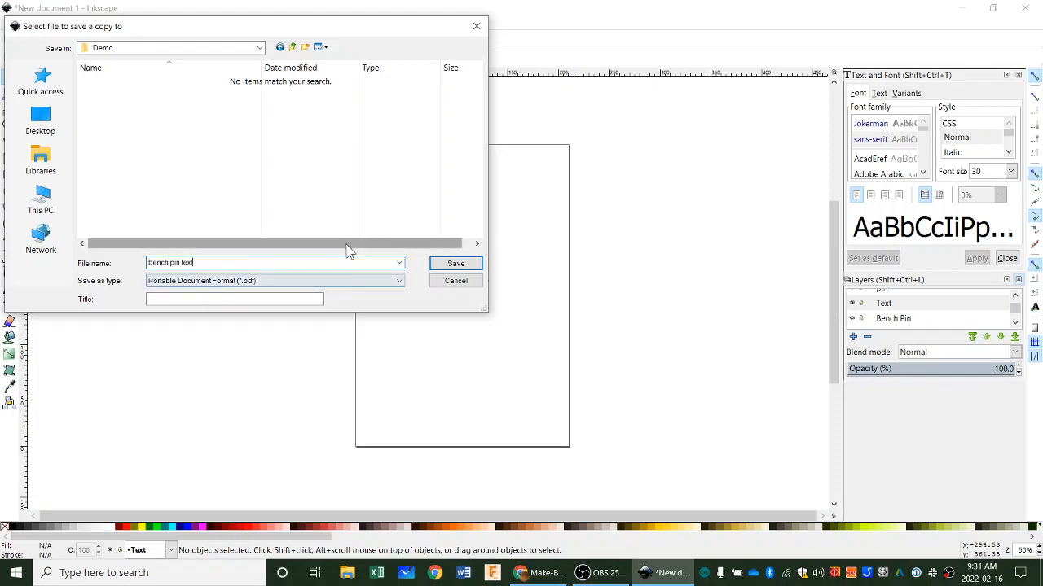
click(456, 263)
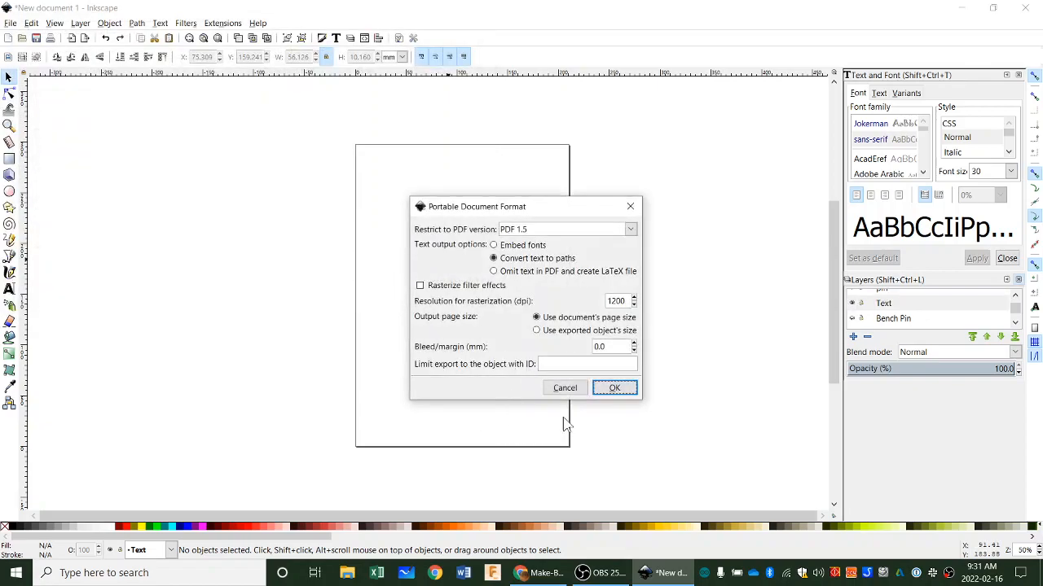
click(625, 388)
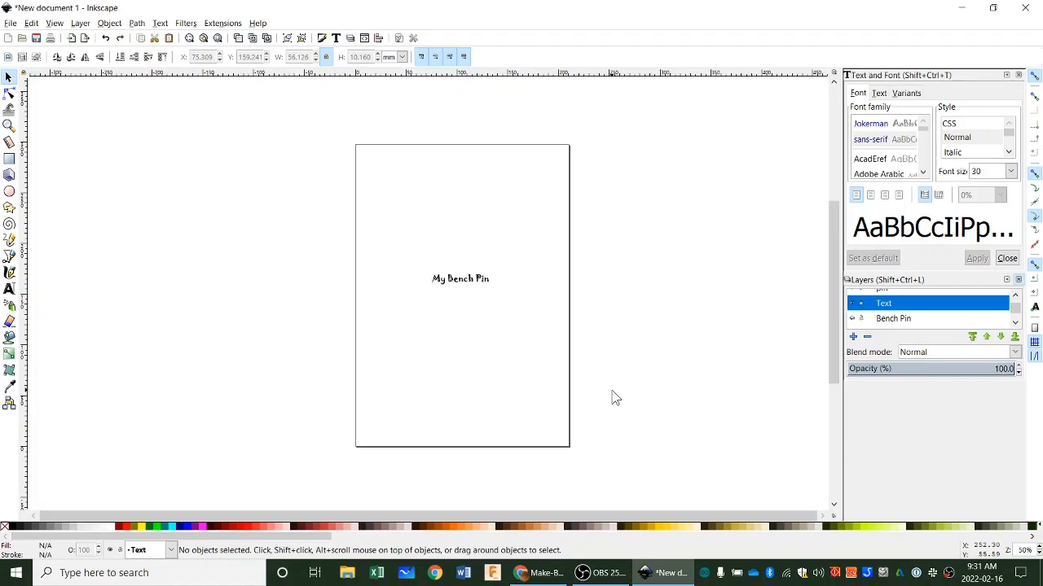